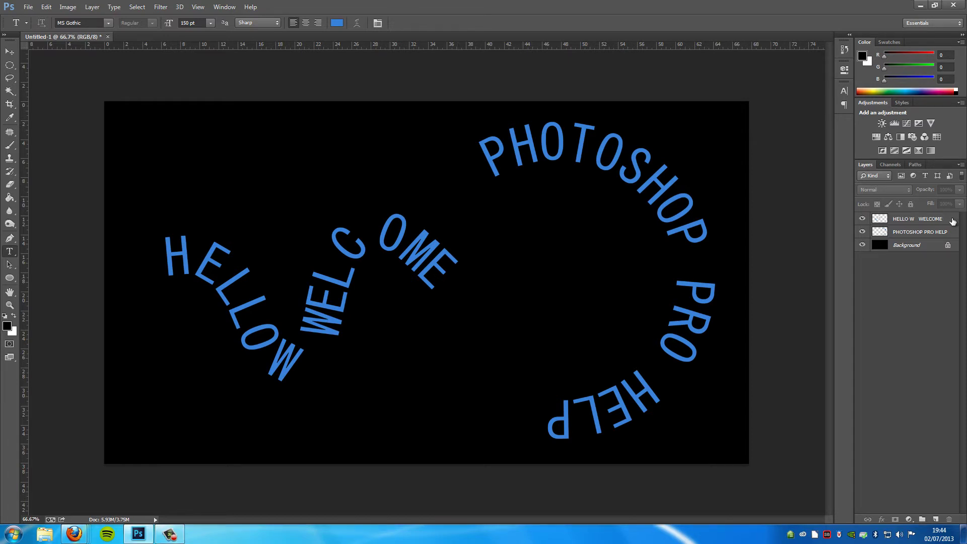
# Step: Delete the HELLO W WELCOME and PHOTOSHOP PRO HELP text layers, leaving only the black background
pyautogui.click(953, 222)
pyautogui.press('Delete')
pyautogui.press('Delete')
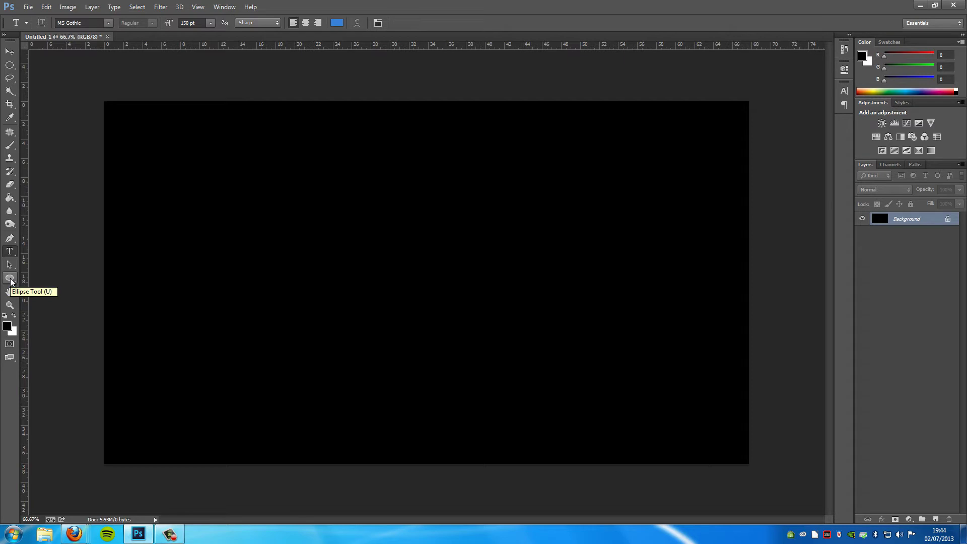
# Step: Draw a circular Ellipse Tool outline in Path mode on the canvas's left half
pyautogui.click(10, 278)
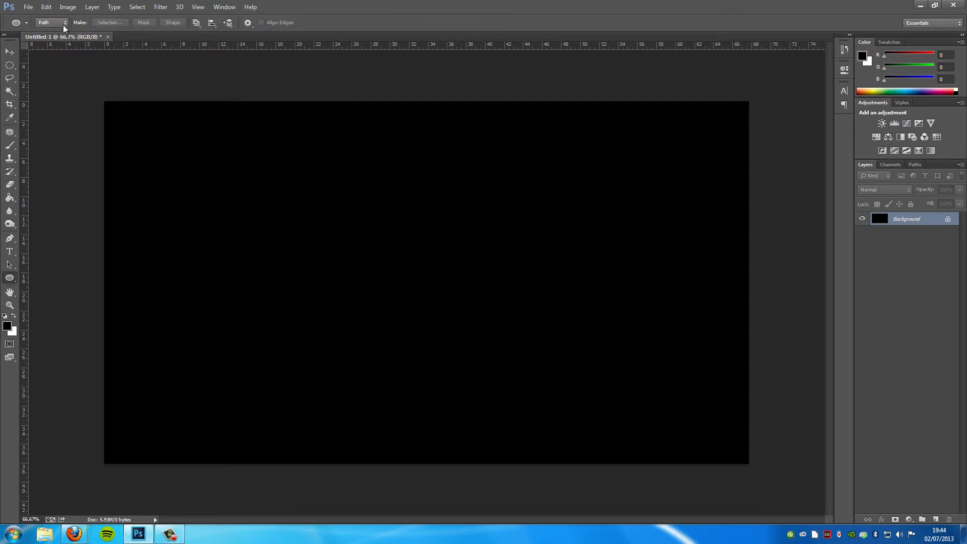
pyautogui.click(49, 23)
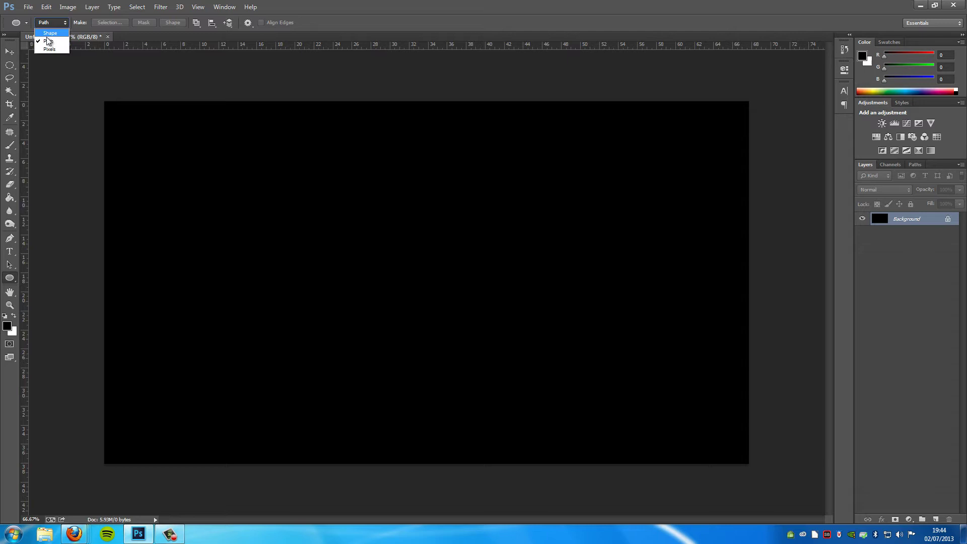
pyautogui.click(50, 41)
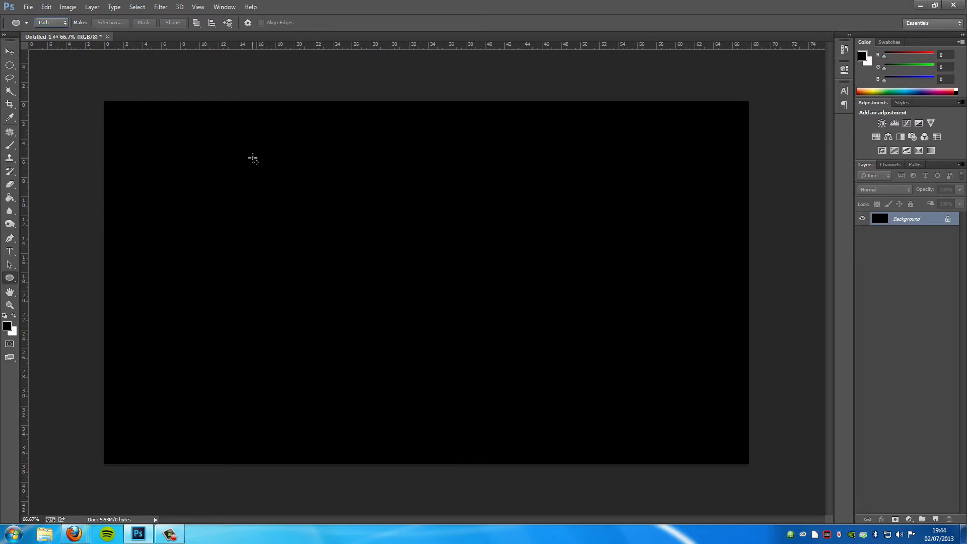
pyautogui.moveTo(252, 158)
pyautogui.mouseDown()
pyautogui.moveTo(422, 273)
pyautogui.moveTo(642, 384)
pyautogui.mouseUp()
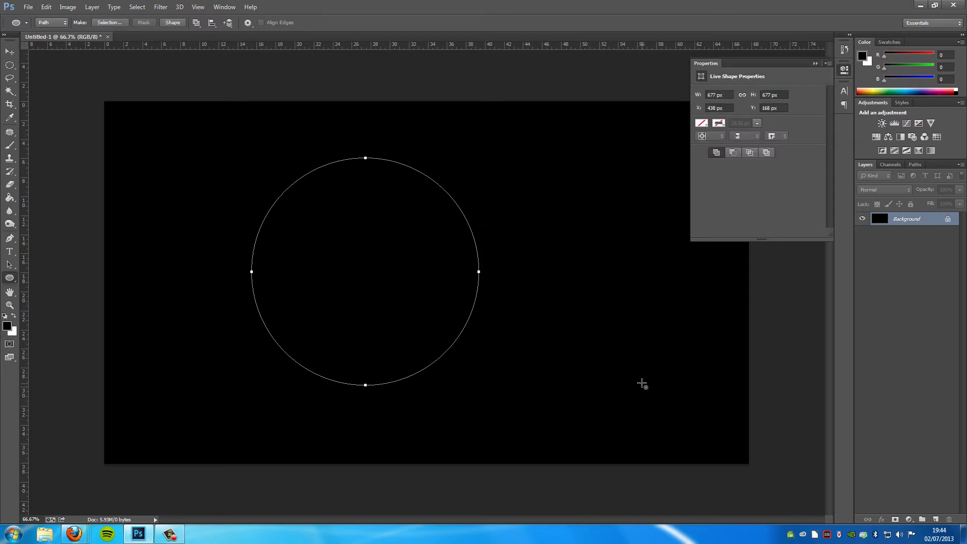
pyautogui.click(816, 64)
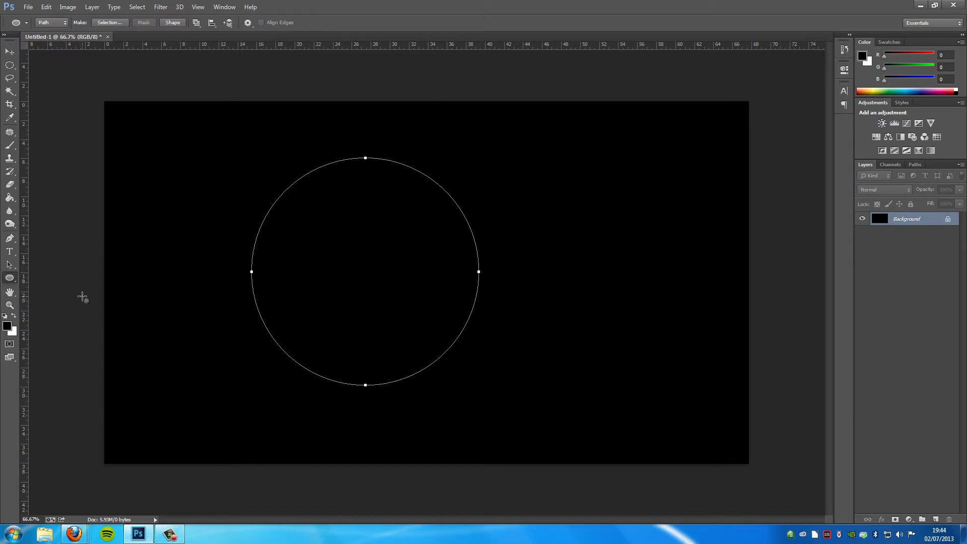
pyautogui.click(10, 252)
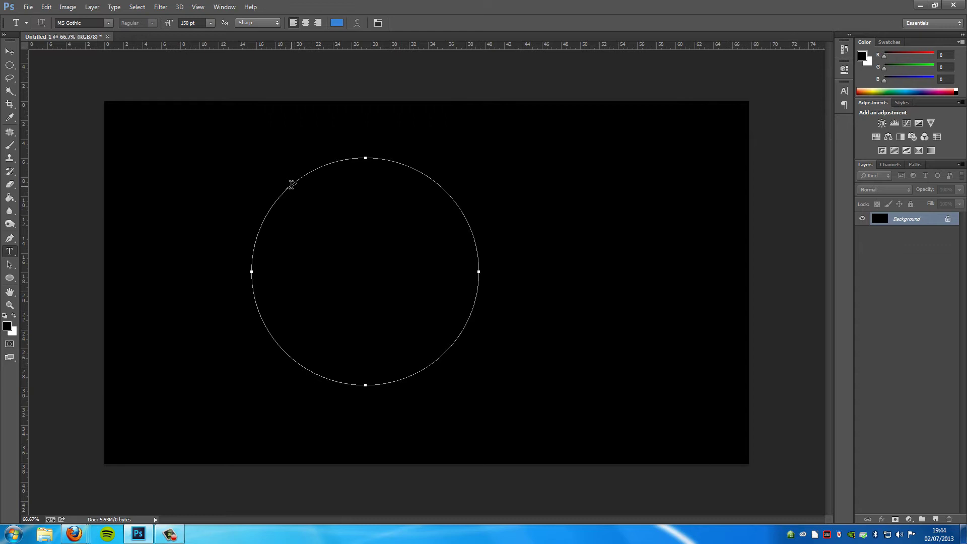
# Step: Type 'PHOTOSHOP PRO HELP WOOOOOOOO' around the circle path and shift it right
pyautogui.click(290, 185)
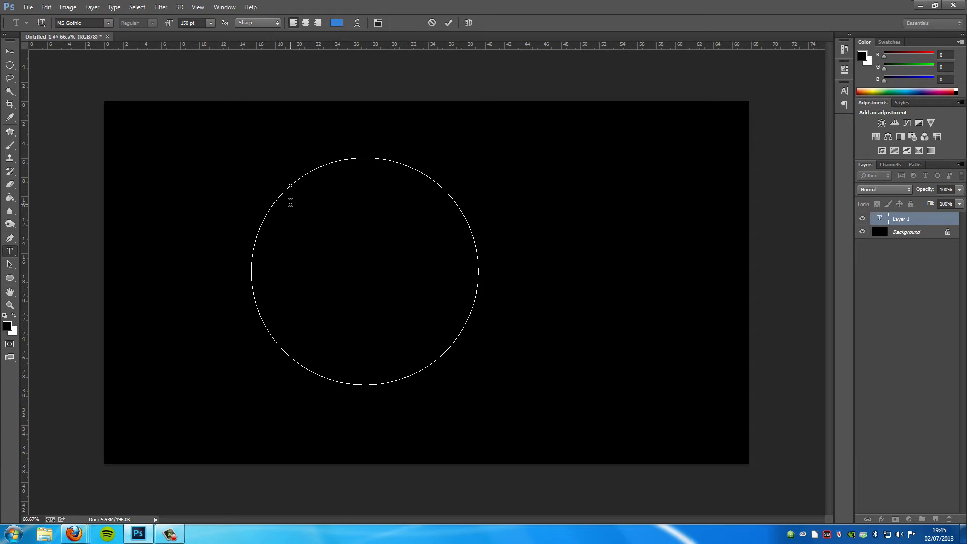
pyautogui.write('PH')
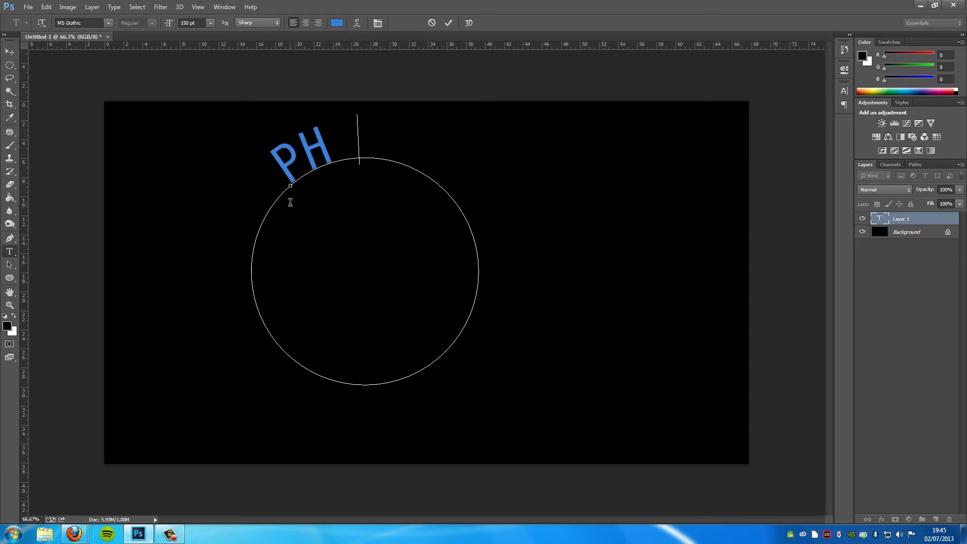
pyautogui.write('OTOSH')
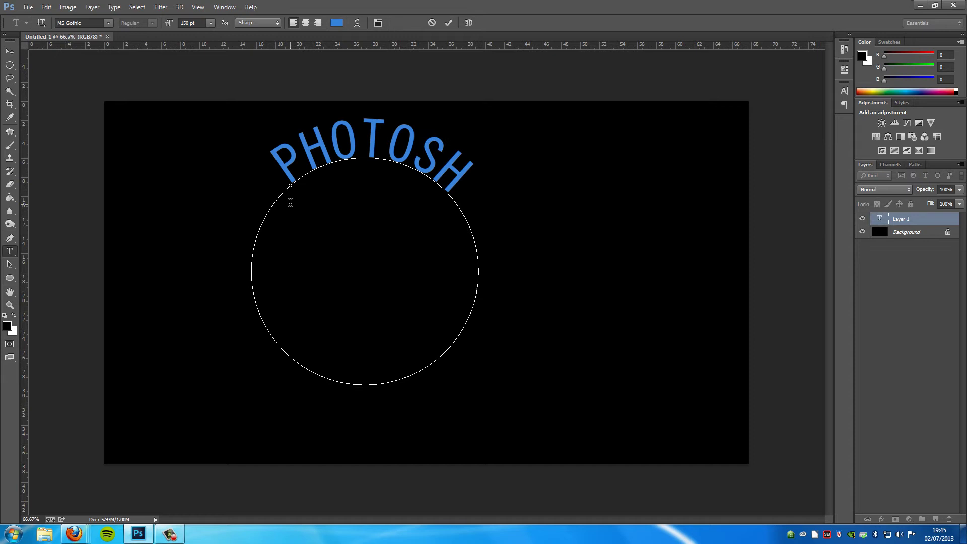
pyautogui.write('OP')
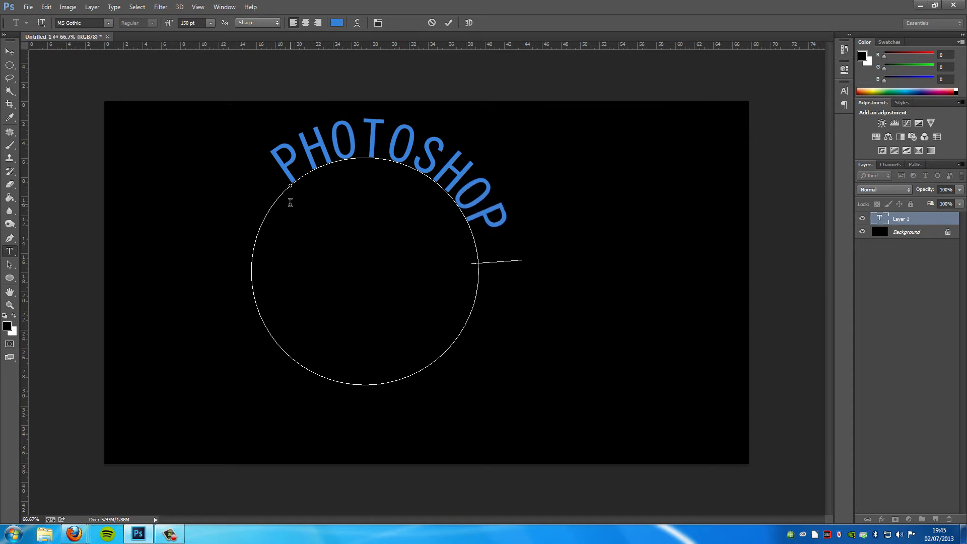
pyautogui.write(' PRO HELP')
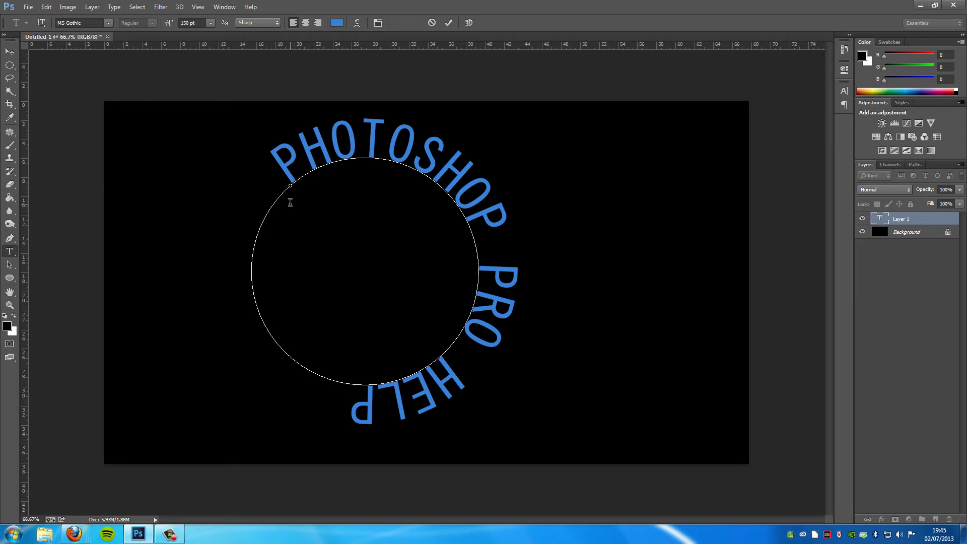
pyautogui.write('WOOOOOOOO')
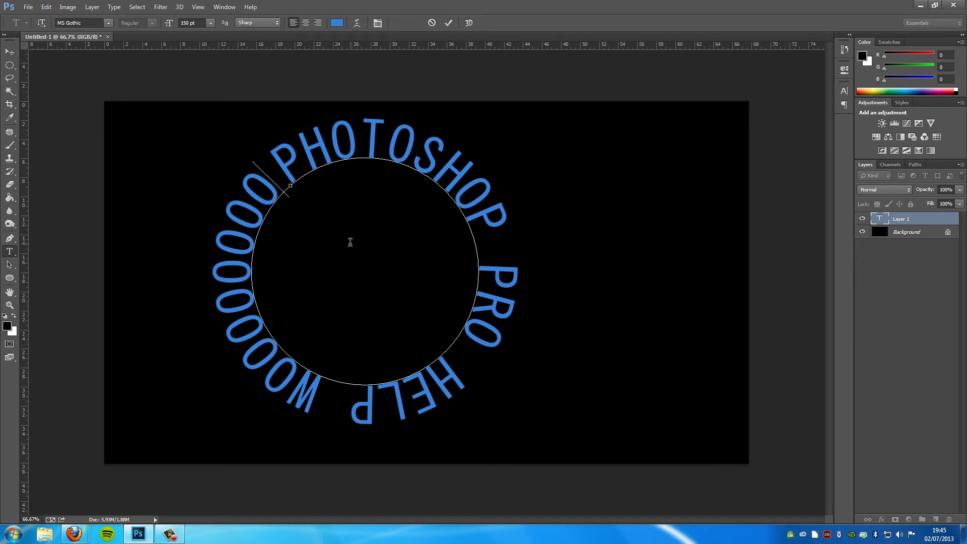
pyautogui.click(9, 52)
pyautogui.moveTo(301, 147)
pyautogui.mouseDown()
pyautogui.moveTo(556, 151)
pyautogui.moveTo(491, 160)
pyautogui.mouseUp()
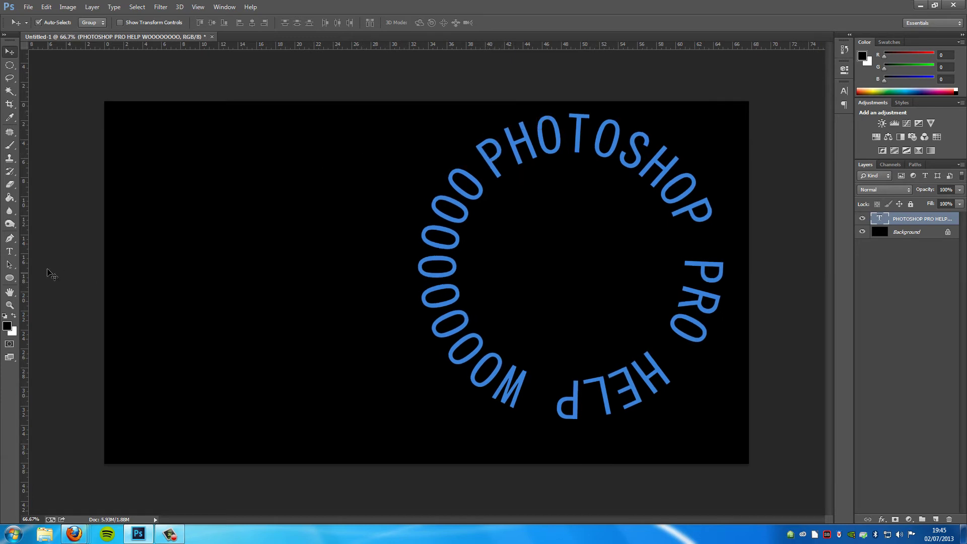
# Step: Draw a four-point wavy pen path dipping down from the left, then sweeping up into the circle
pyautogui.press('p')
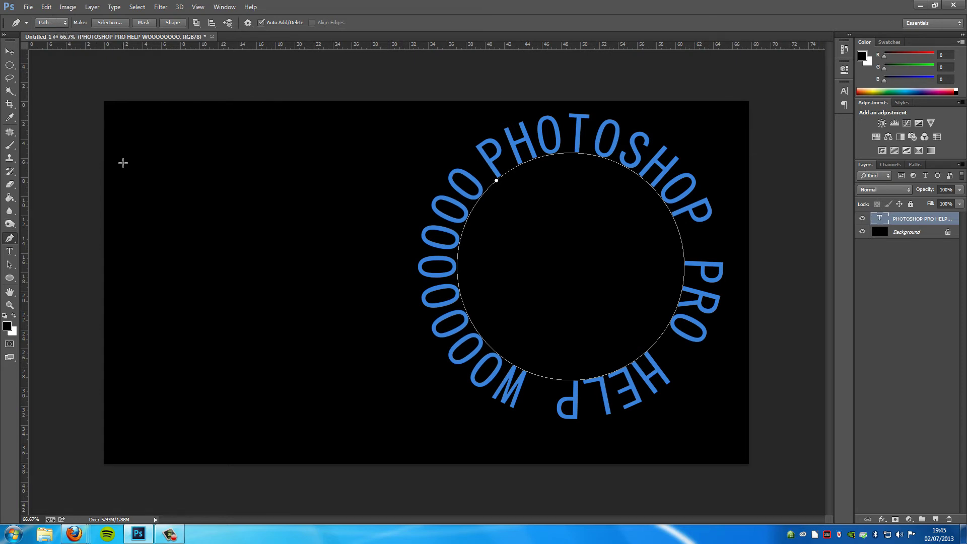
pyautogui.click(142, 269)
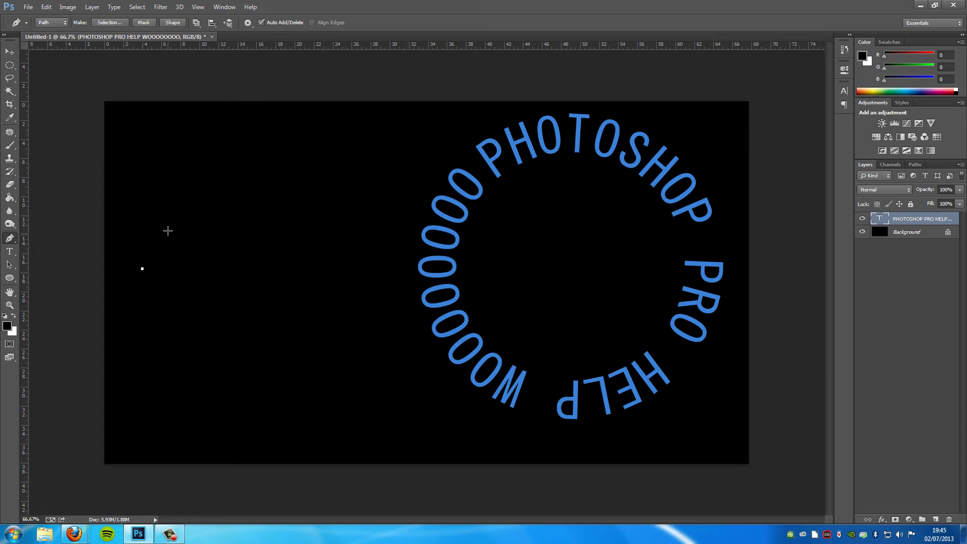
pyautogui.moveTo(215, 207); pyautogui.dragTo(292, 255)
pyautogui.moveTo(281, 394); pyautogui.dragTo(309, 387)
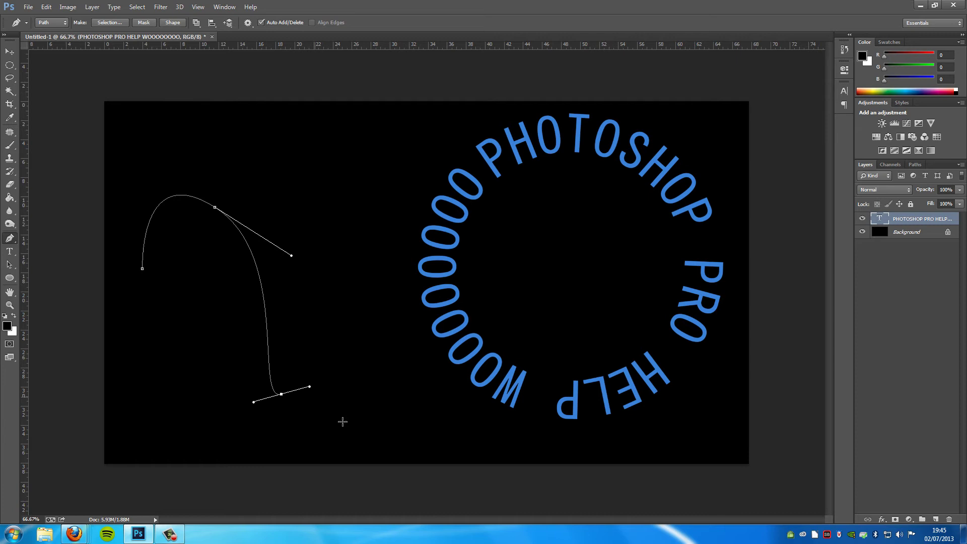
pyautogui.moveTo(490, 247)
pyautogui.mouseDown()
pyautogui.moveTo(491, 208)
pyautogui.moveTo(406, 107)
pyautogui.mouseUp()
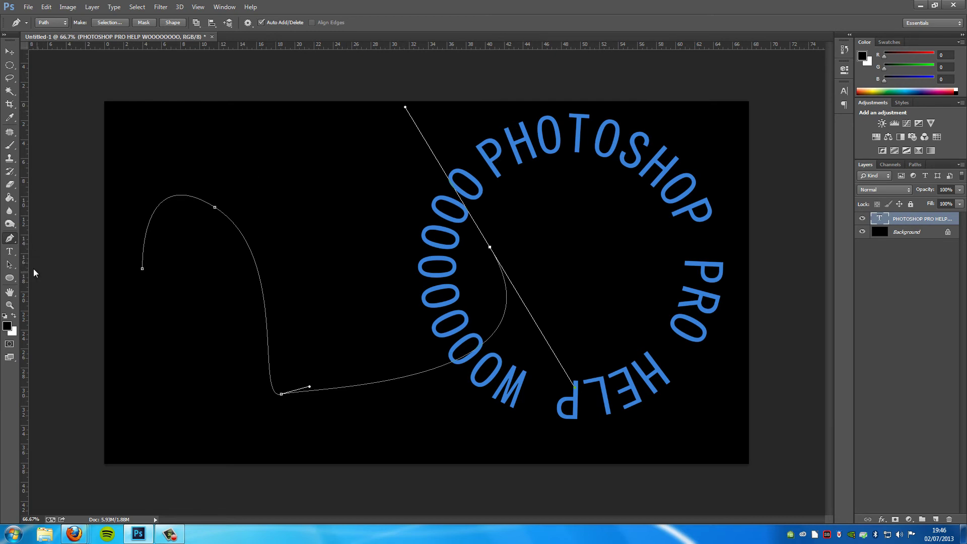
# Step: Type 'HELLO PEOPLE' along the wavy pen path, correcting stray letters with Backspace
pyautogui.click(10, 251)
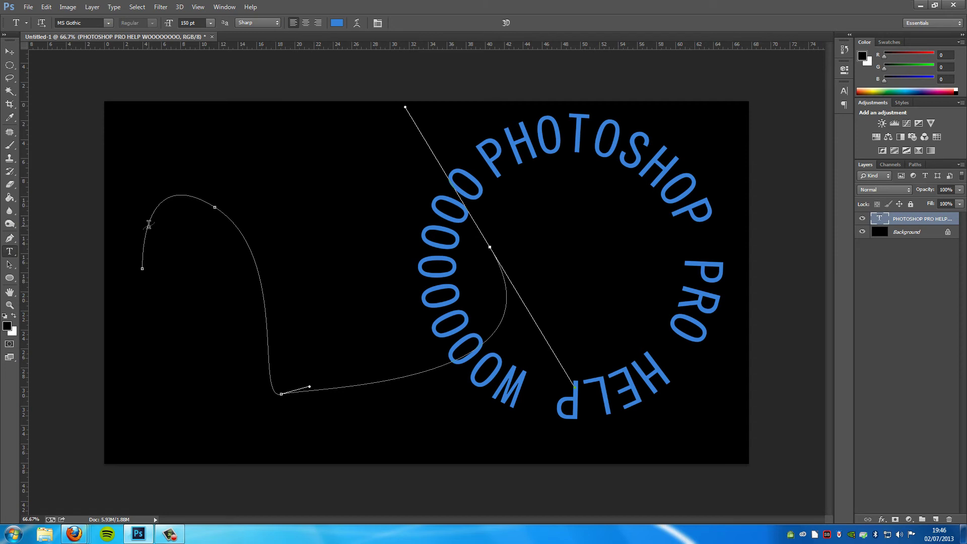
pyautogui.click(149, 225)
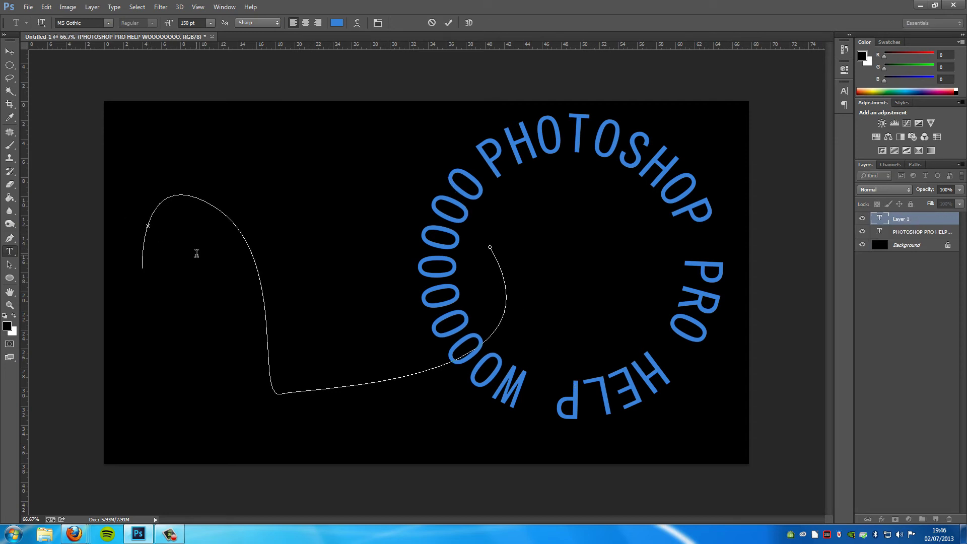
pyautogui.write('H')
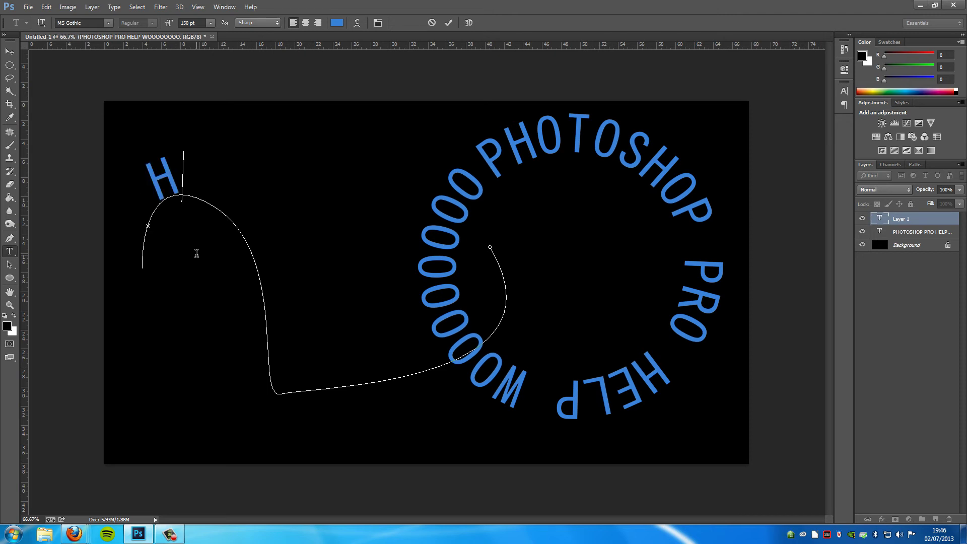
pyautogui.write('ELLO ')
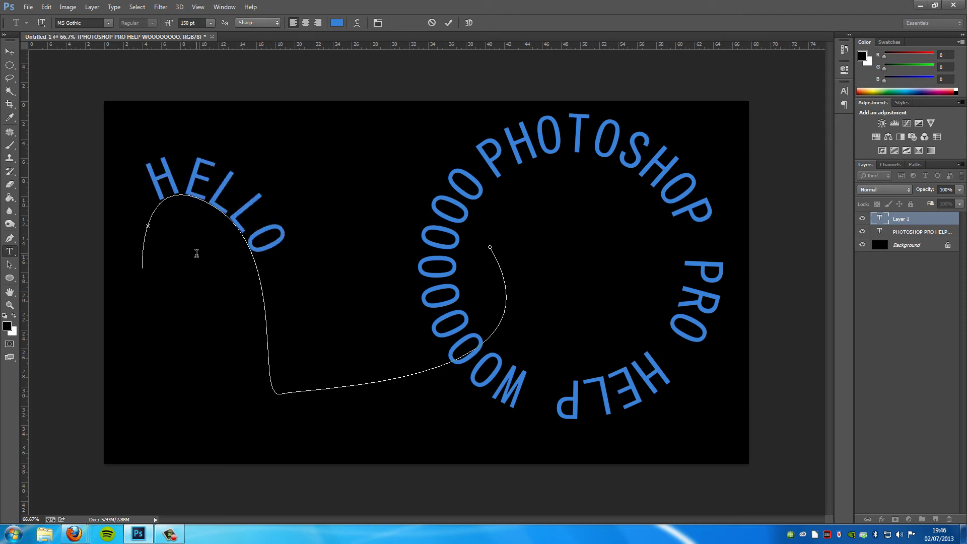
pyautogui.write('PEOPLE')
pyautogui.press('BackSpace')
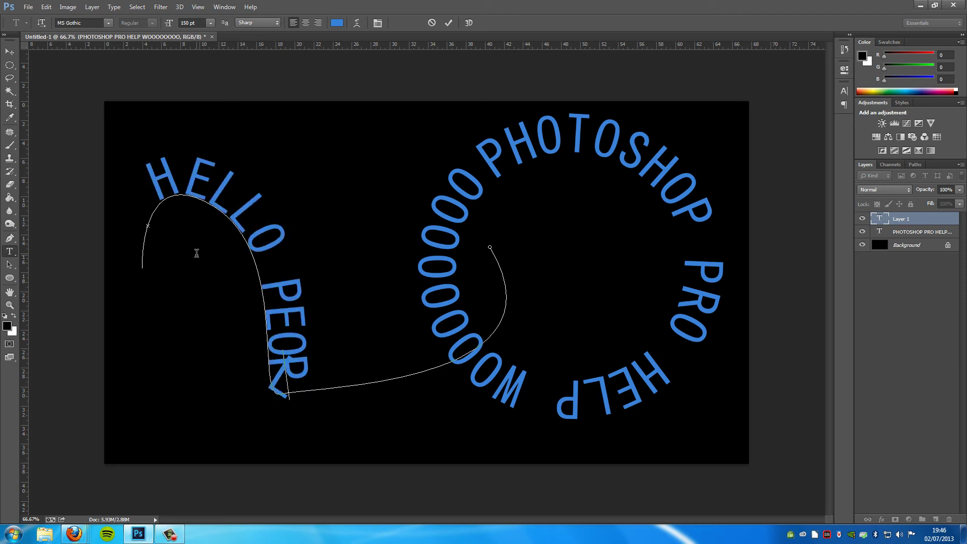
pyautogui.press('BackSpace')
pyautogui.press('BackSpace')
pyautogui.write('P')
pyautogui.press('BackSpace')
pyautogui.write('LE')
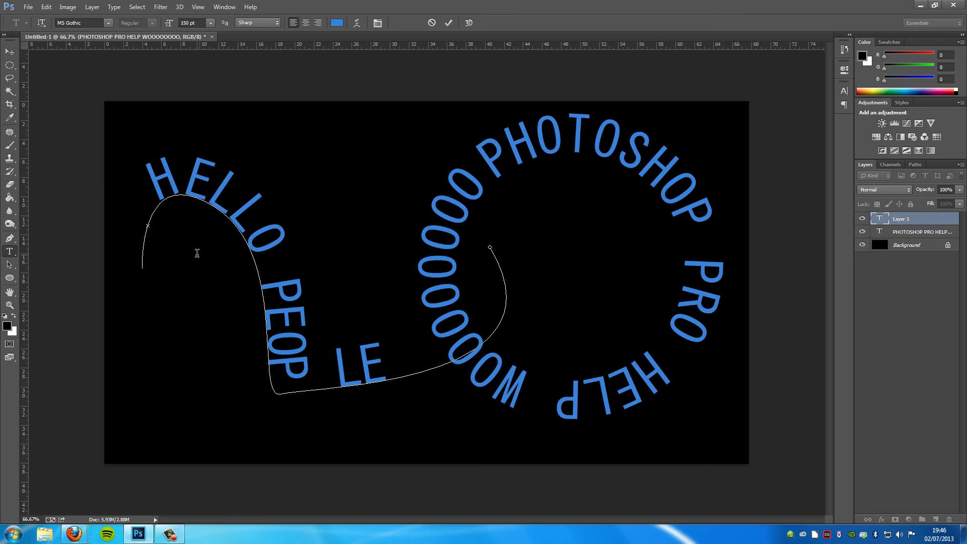